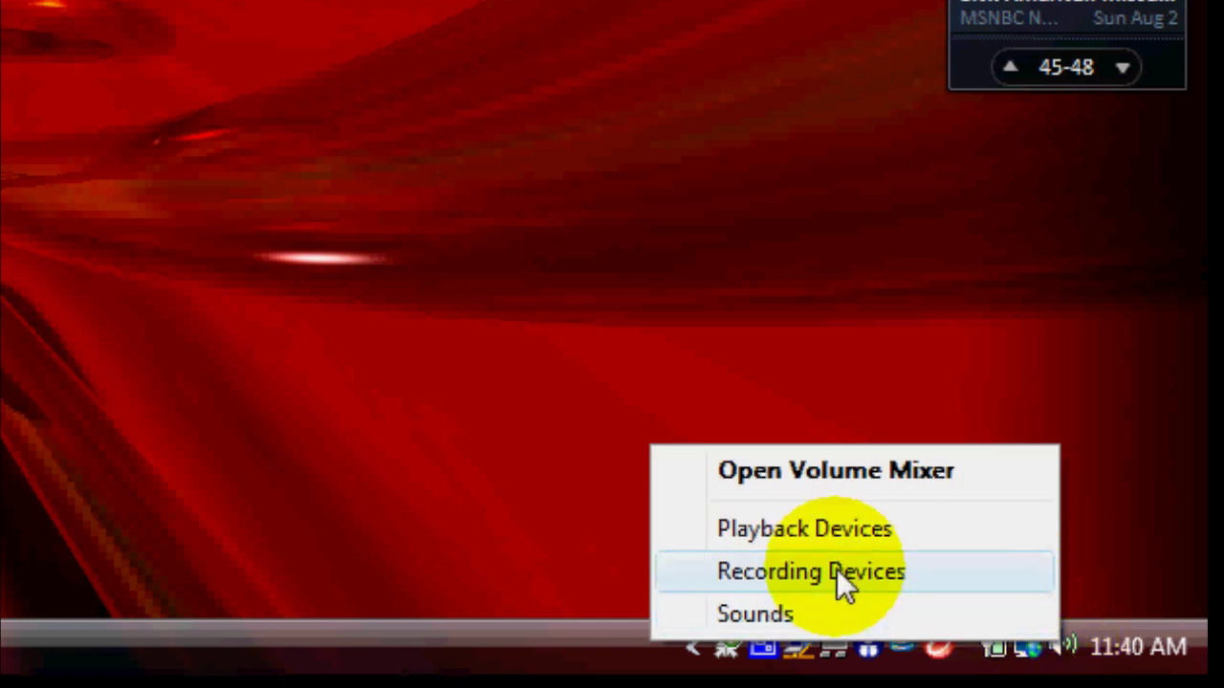
In the Sound control panel's Recording list, show disabled devices and enable Stereo Mix
click(931, 567)
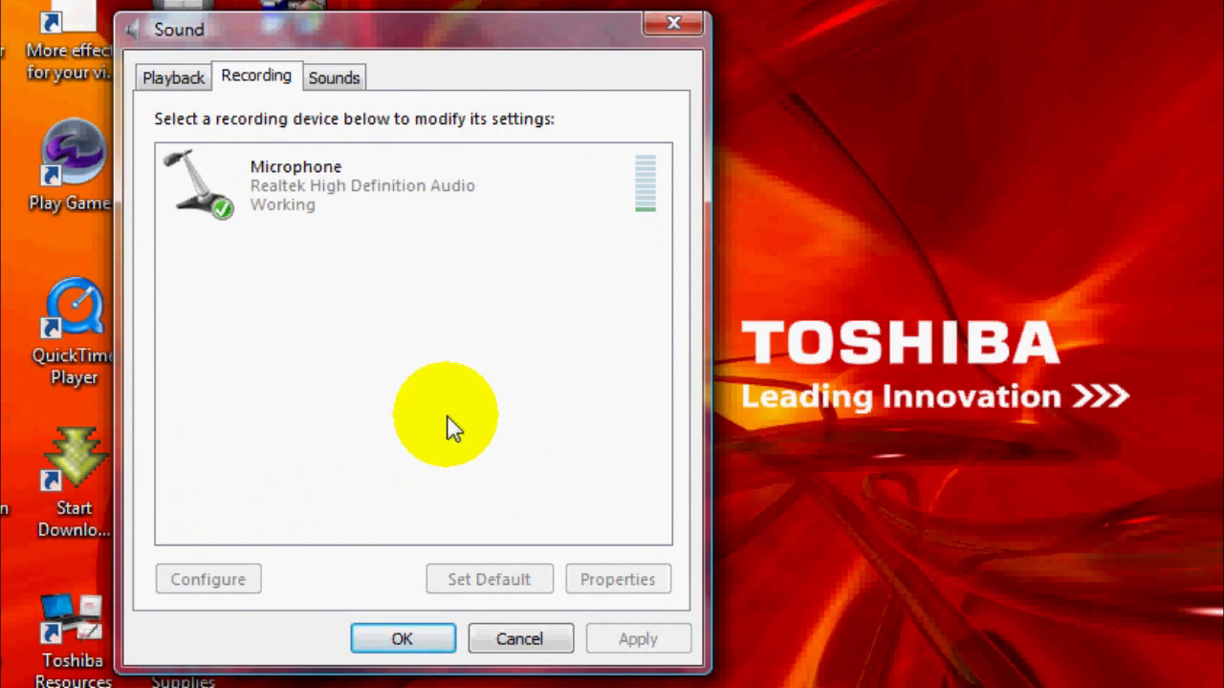
right_click(448, 418)
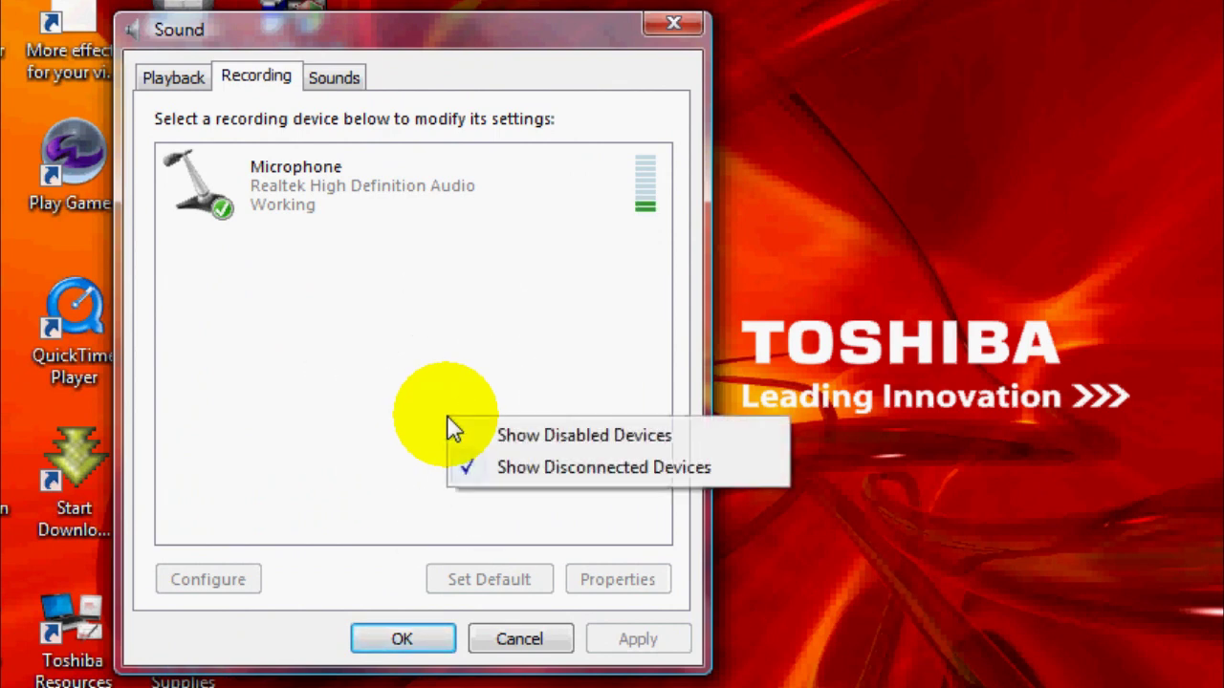
click(627, 437)
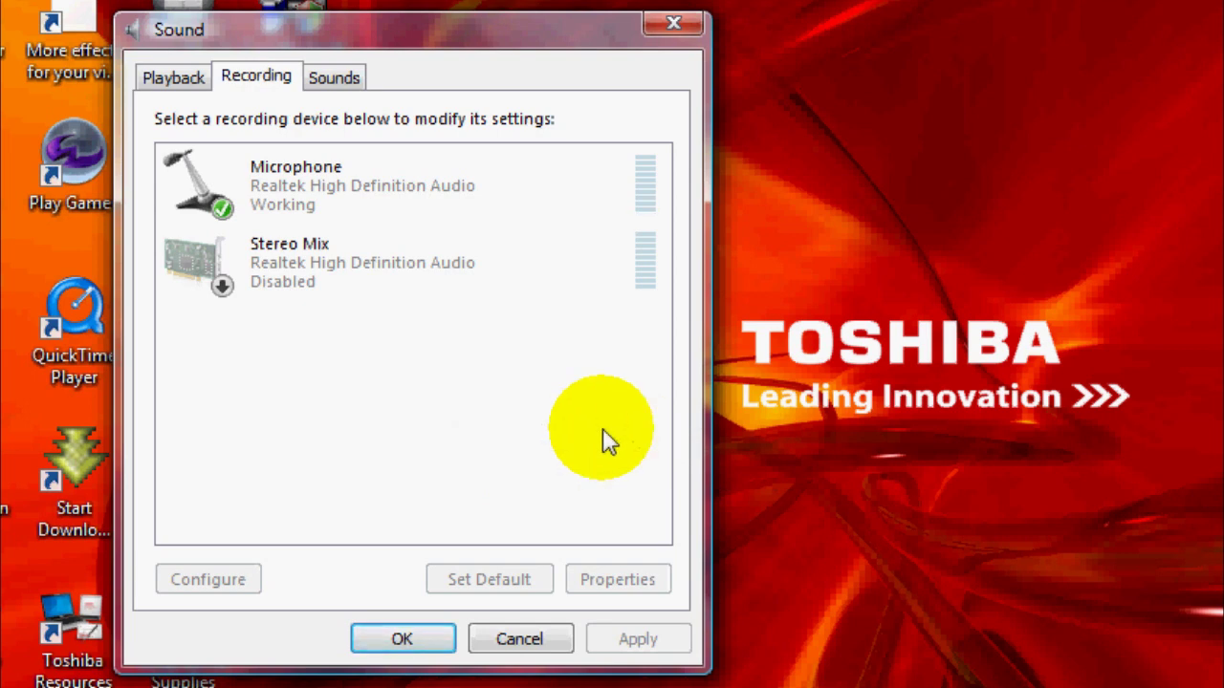
right_click(314, 267)
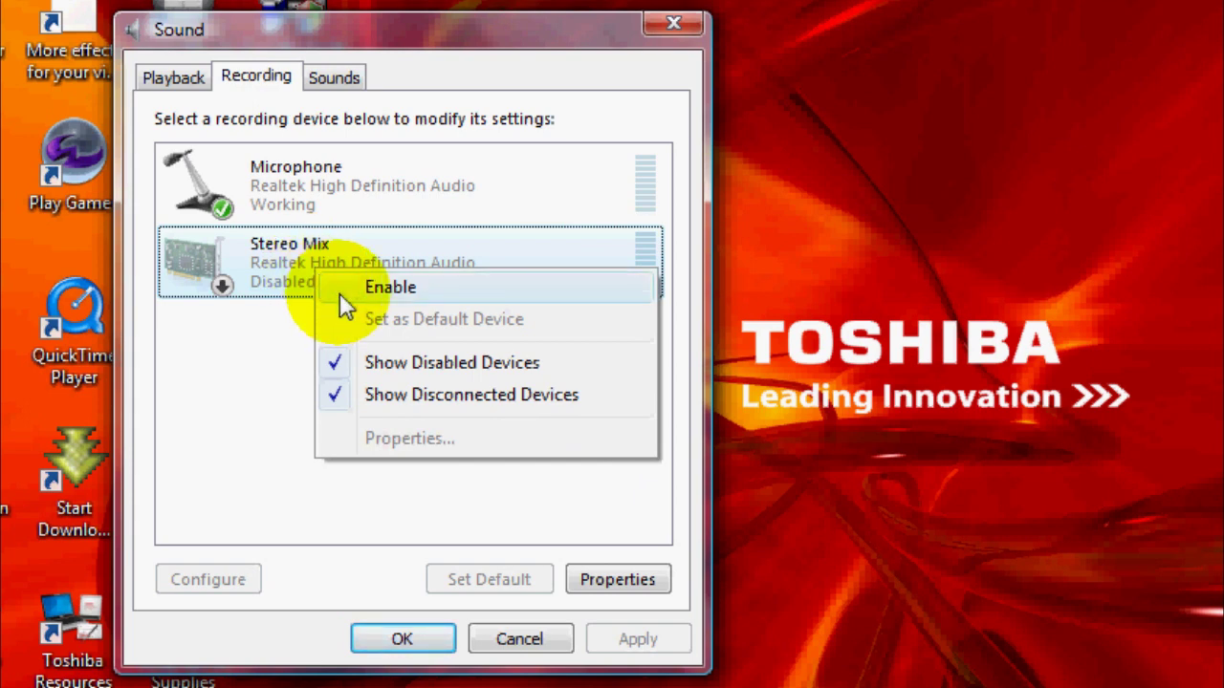
click(340, 294)
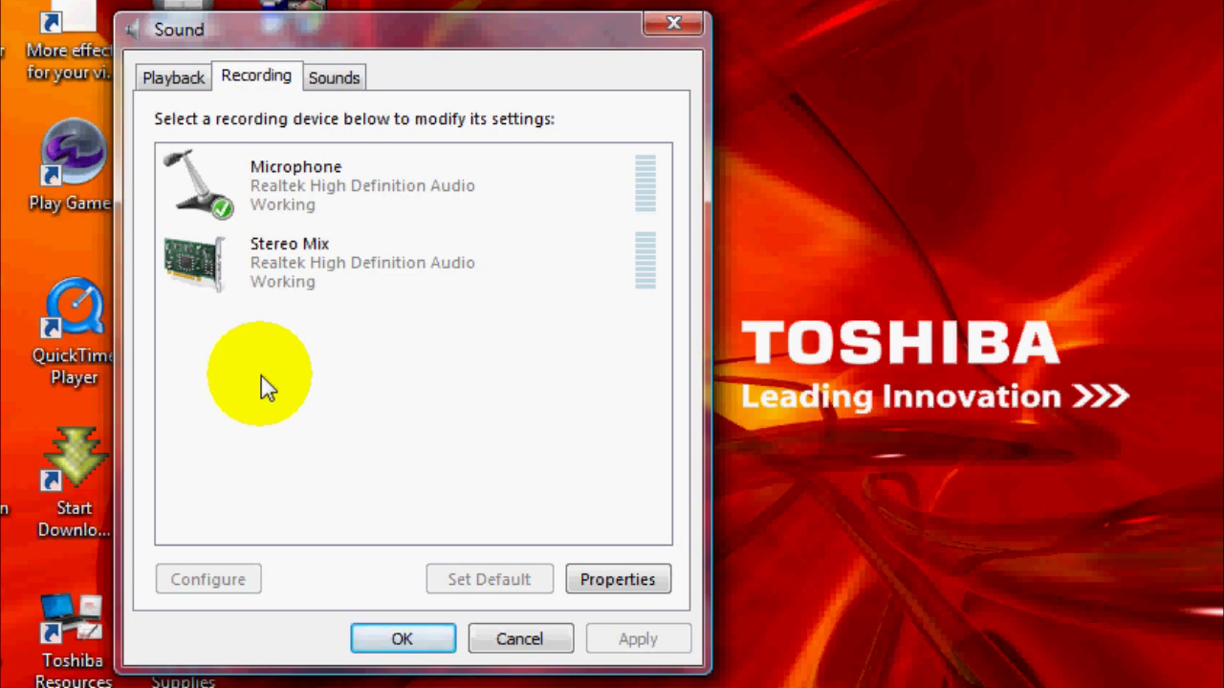
Close the Sound settings and launch Sony Sound Forge Audio Studio 9.0 from the desktop
click(372, 633)
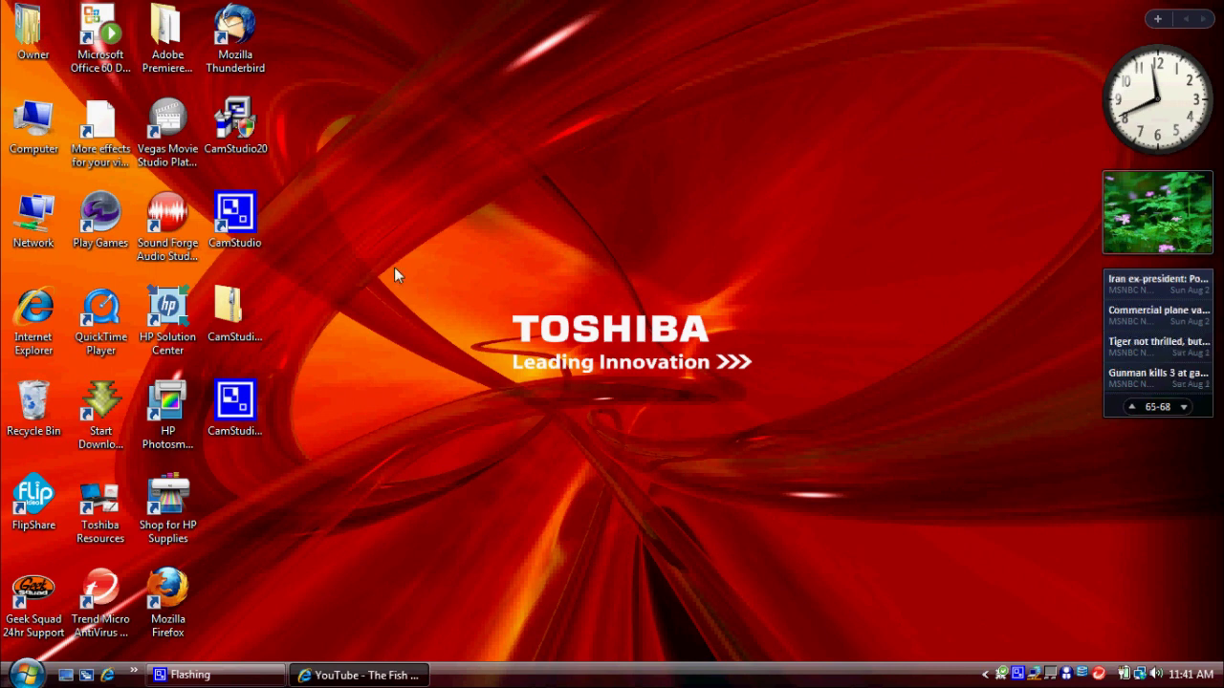
click(178, 218)
double_click(178, 218)
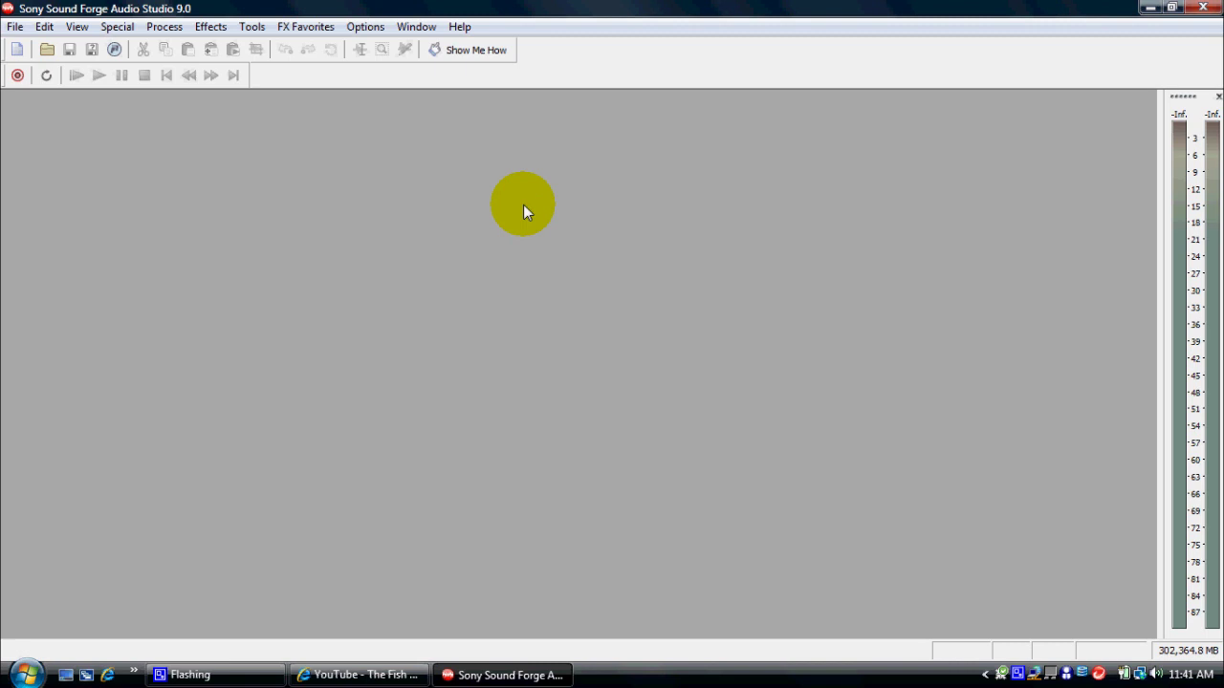
Create an empty 44,100 Hz, 16-bit stereo Sound 1 through the Record dialog, then close the dialog
click(19, 77)
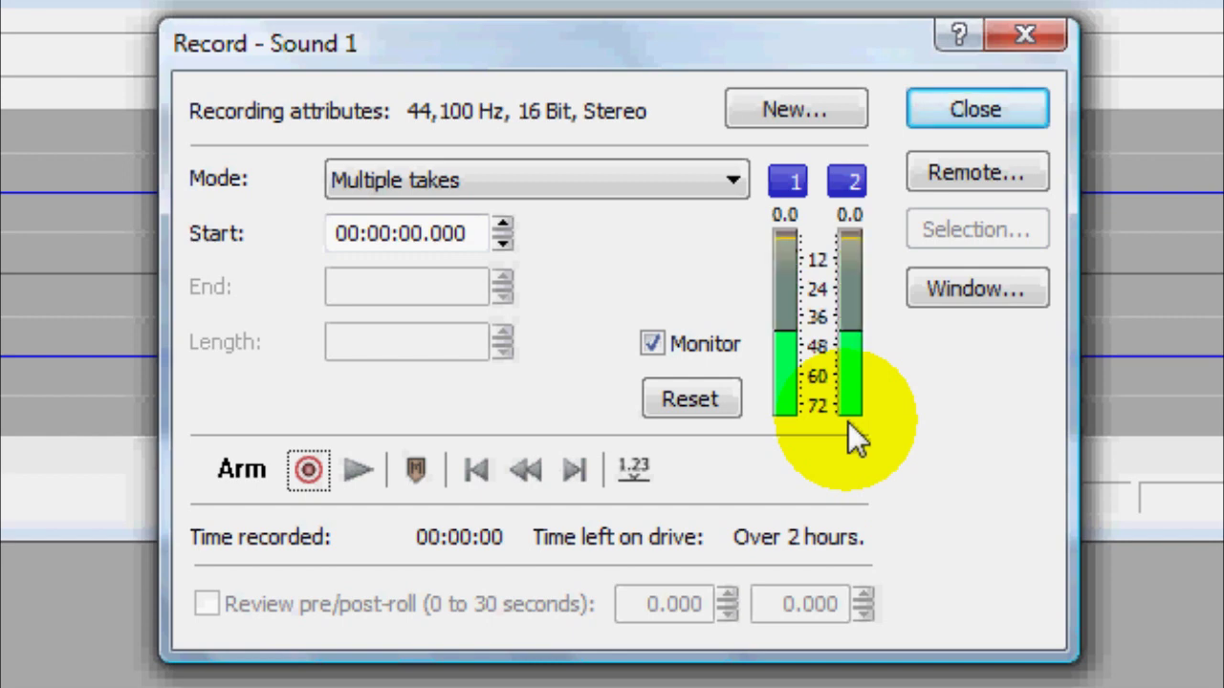
click(1022, 38)
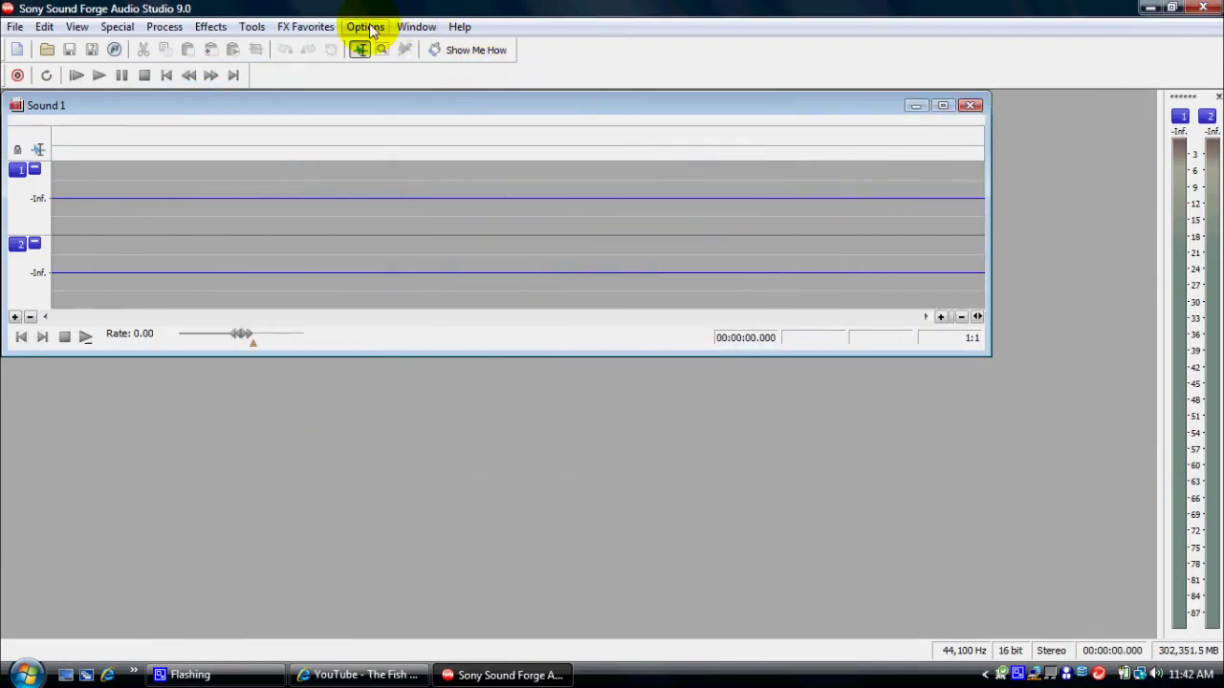
click(367, 28)
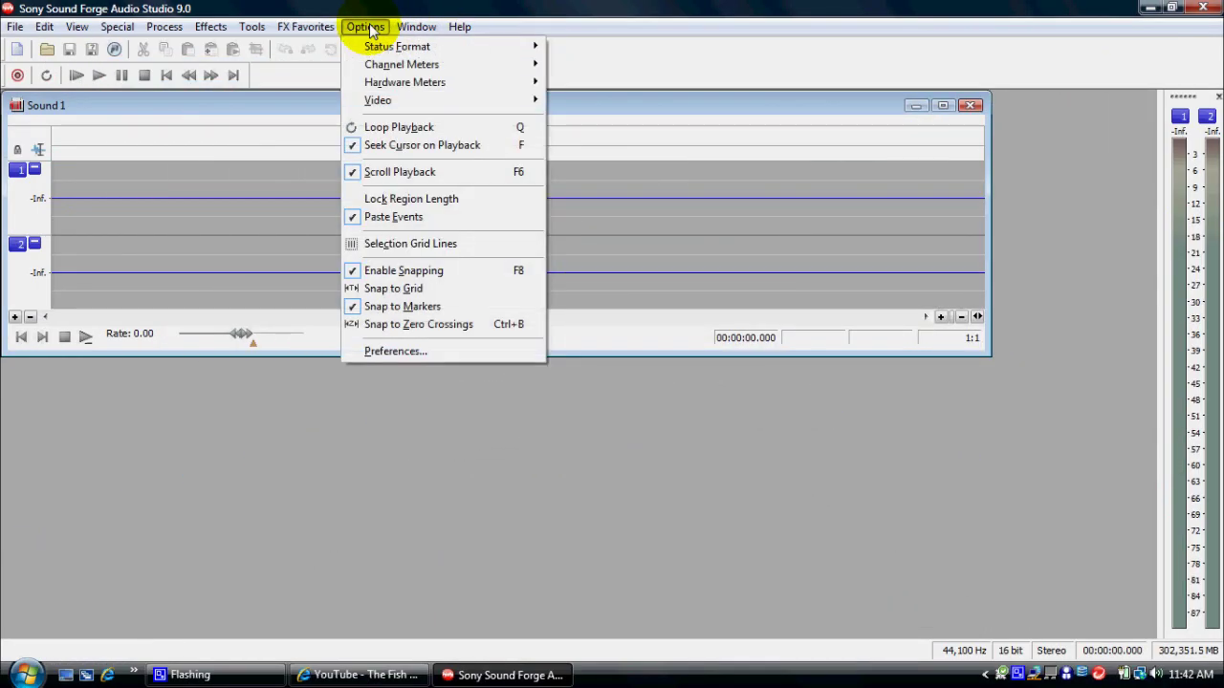
In the audio preferences, use the Windows Classic Wave Driver with Stereo Mix as the default recording device
click(514, 353)
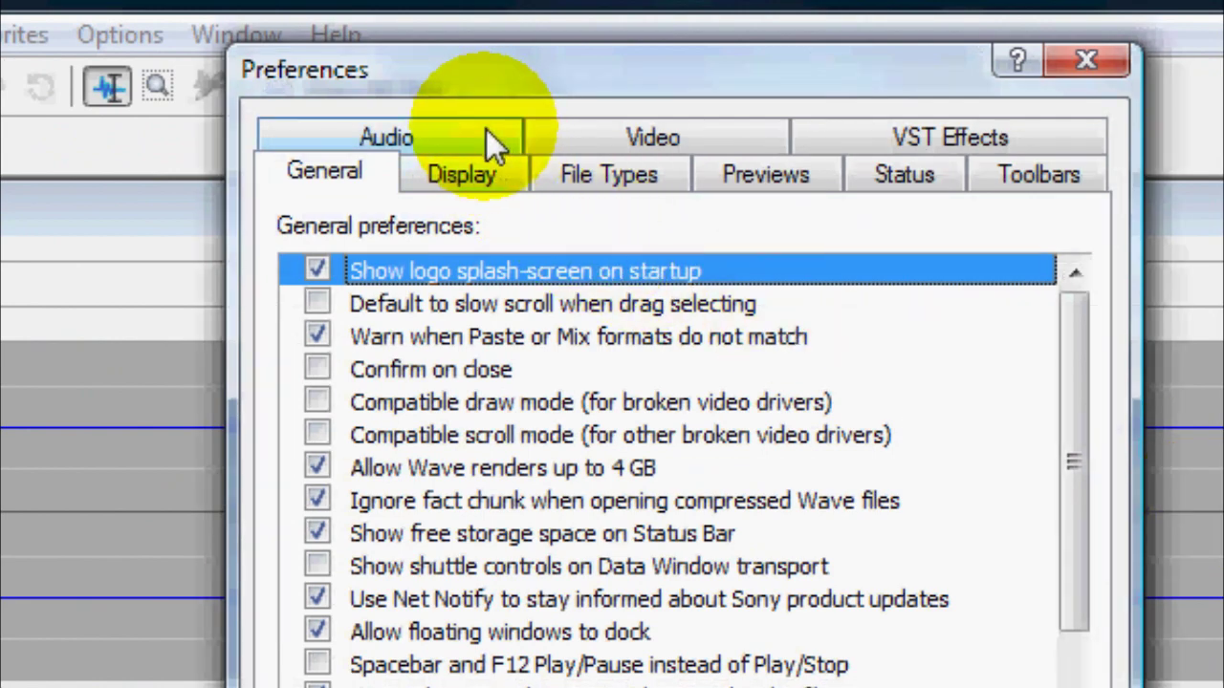
click(486, 129)
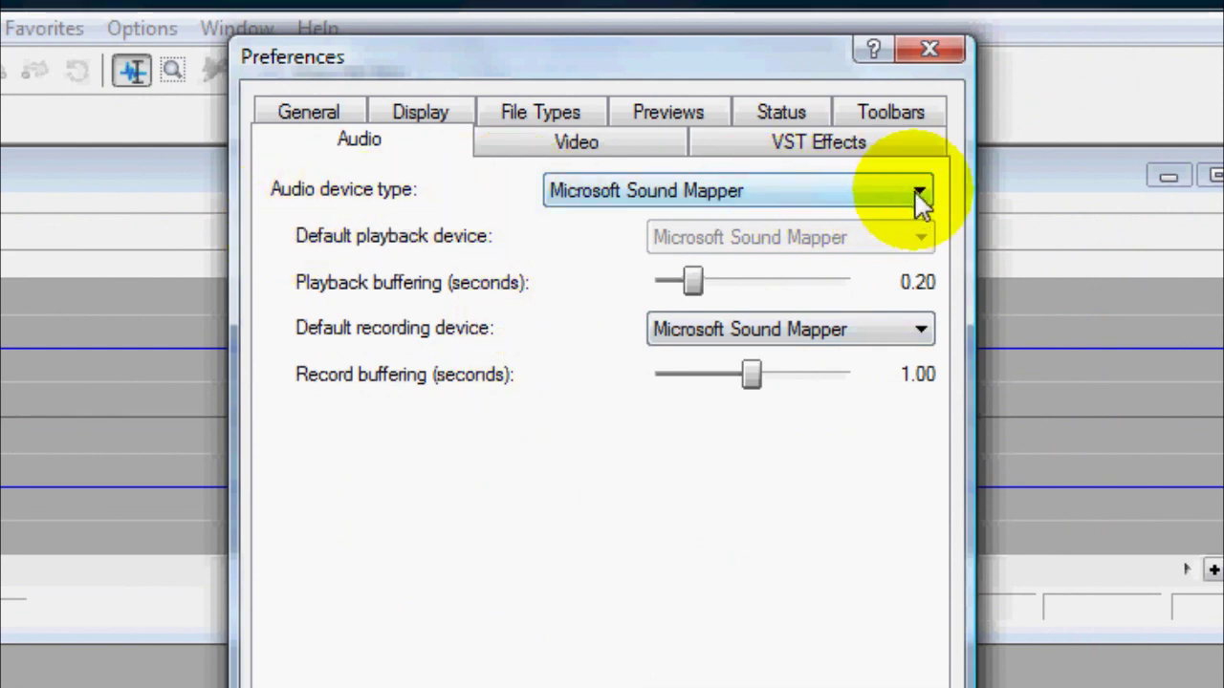
click(919, 190)
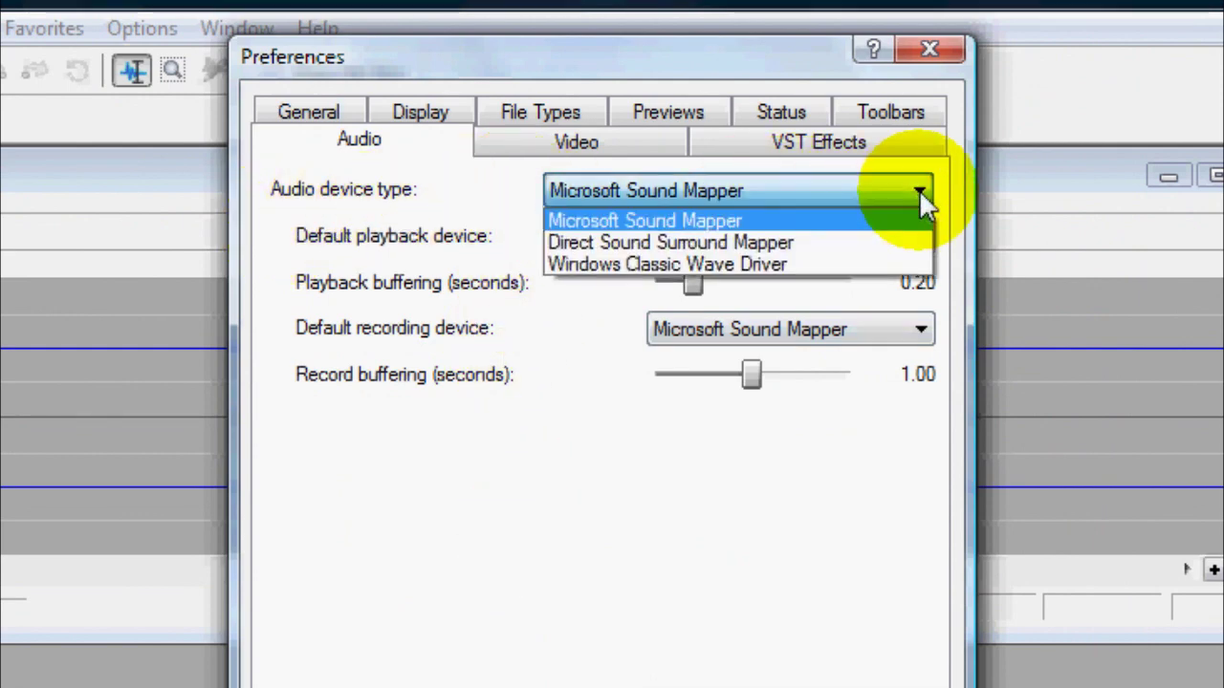
click(881, 264)
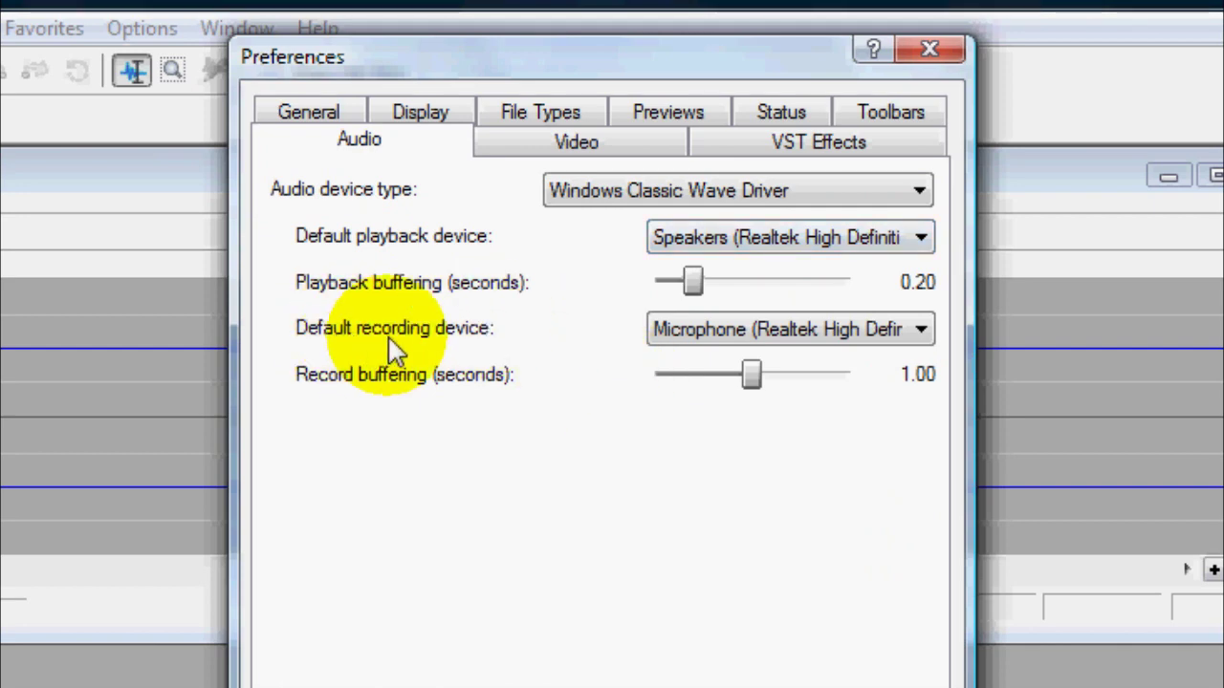
click(920, 333)
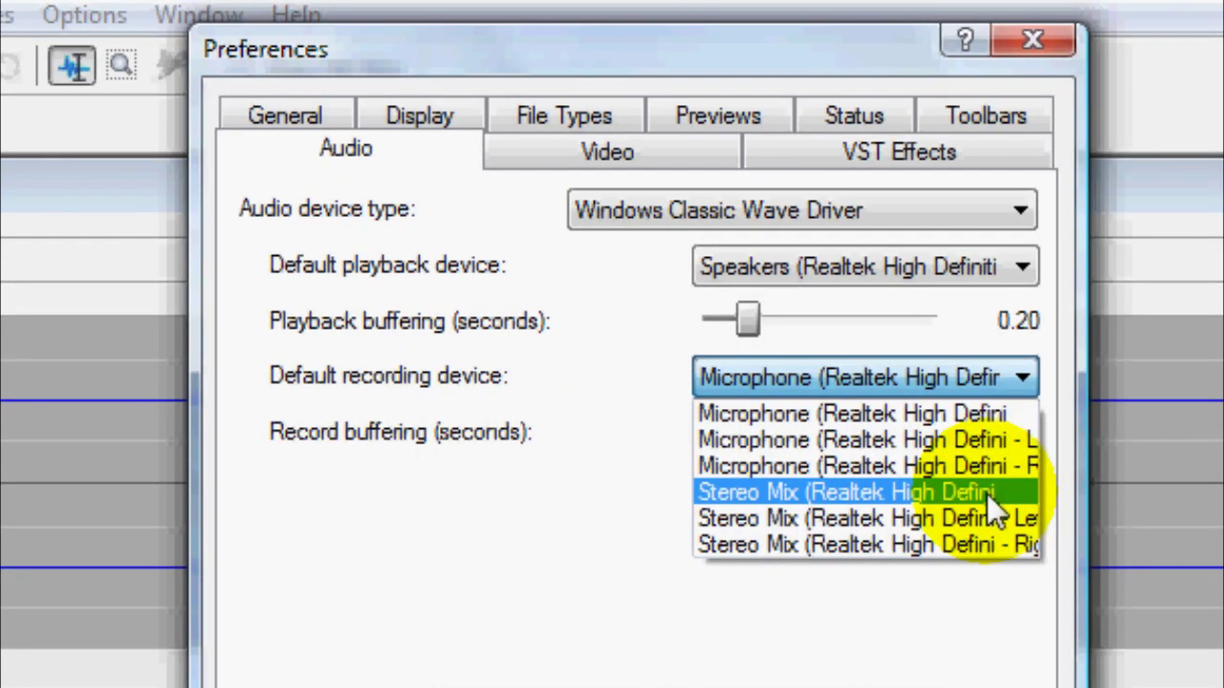
click(1011, 492)
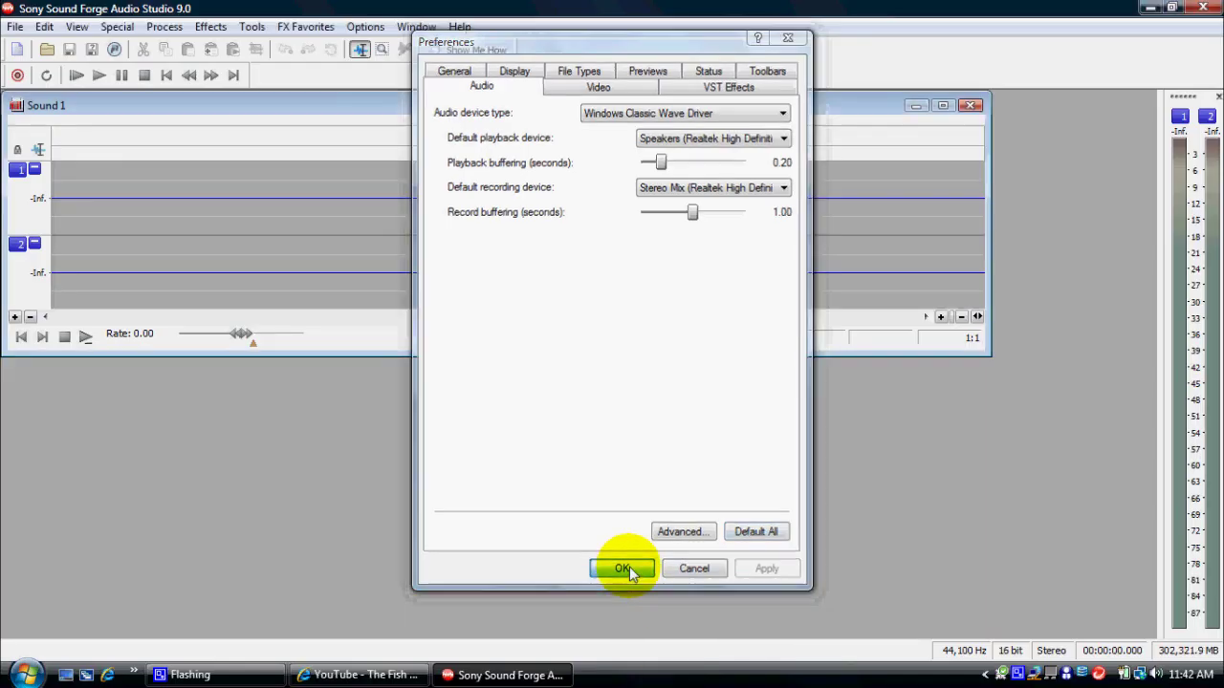
click(622, 568)
Open the Record dialog for Sound 1 with Ctrl+R, move it aside, and bring the YouTube video forward
key(ctrl+r)
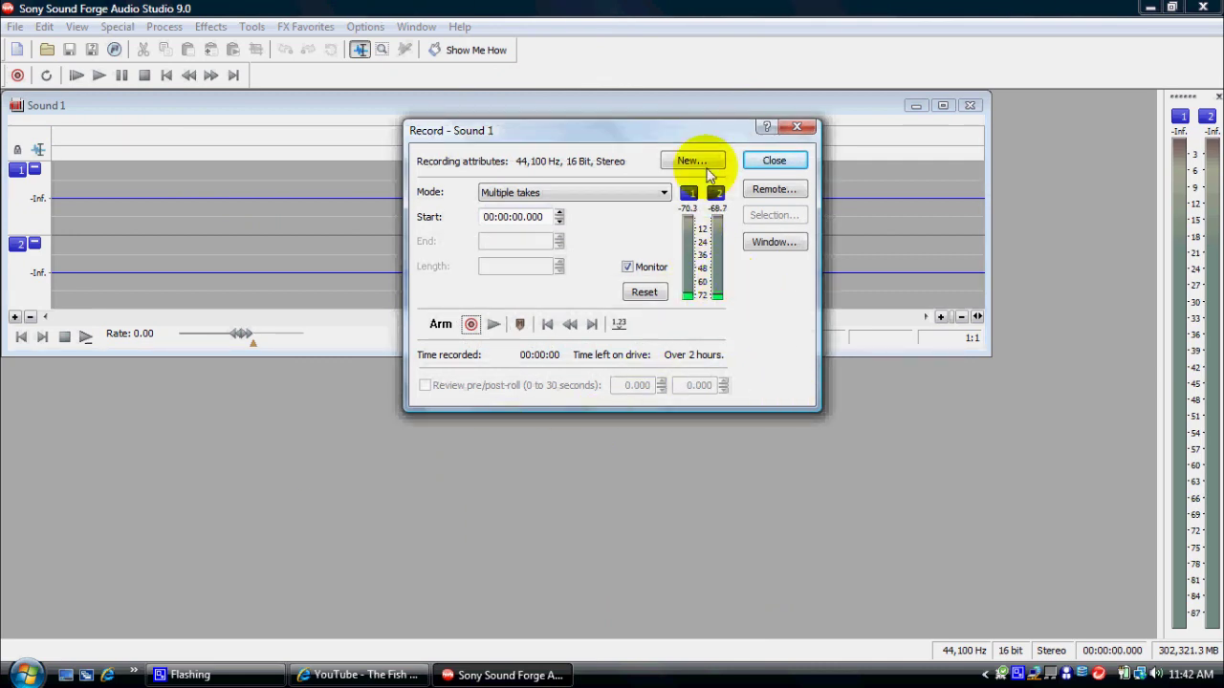
drag(694, 139, 916, 219)
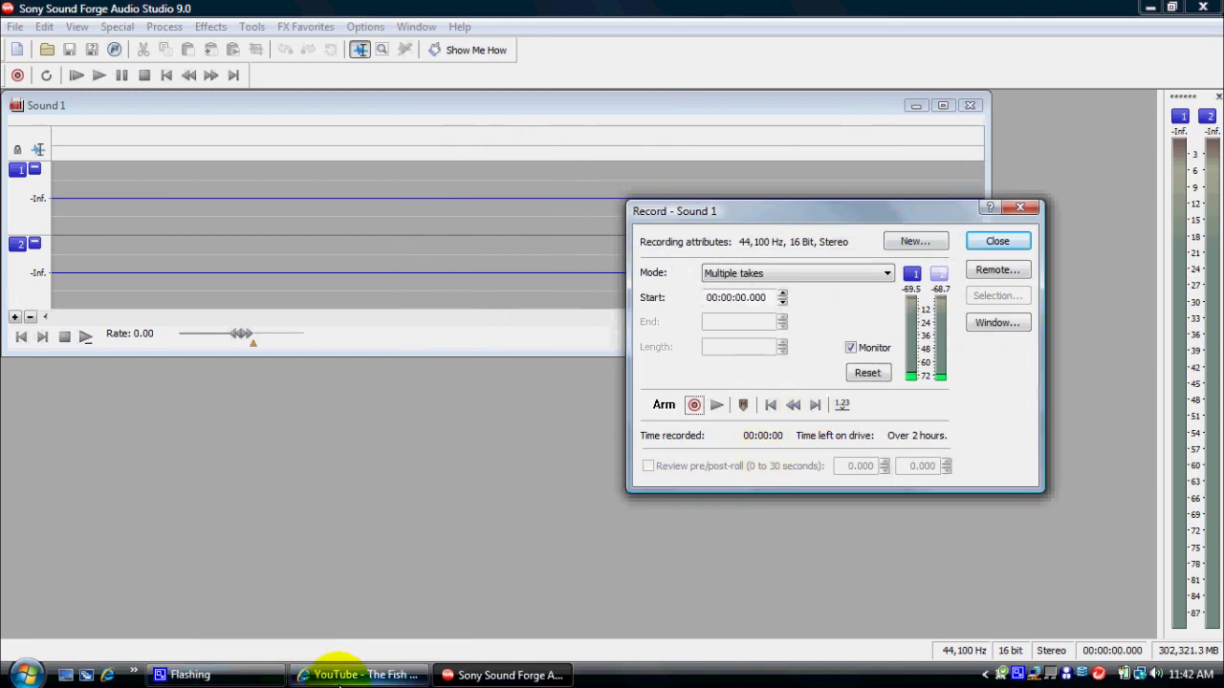
mouse_move(355, 681)
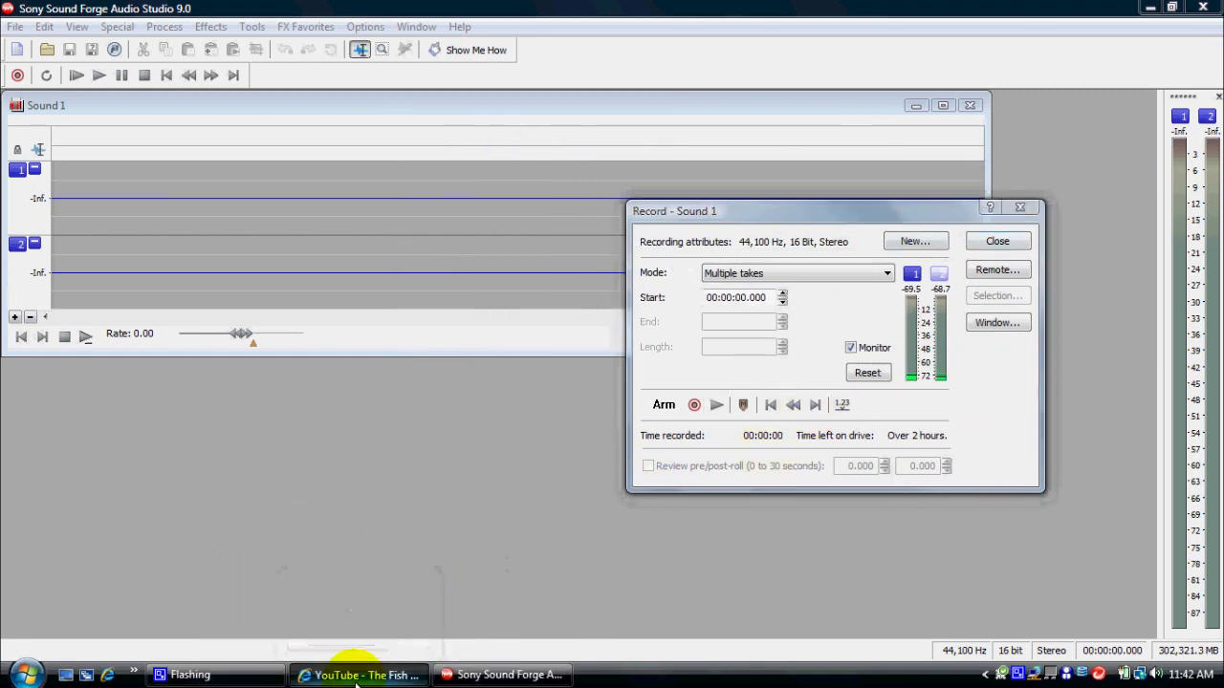
click(355, 675)
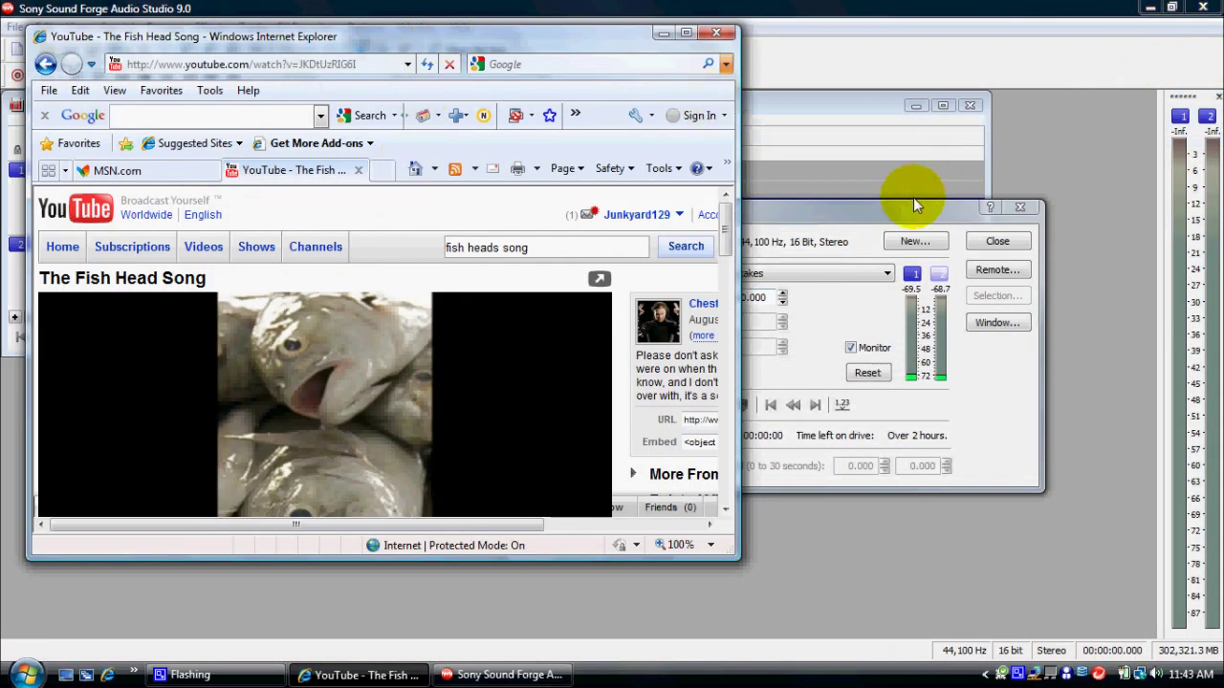
Place the Record dialog clear of the Fish Head Song player and start recording into Sound 1
click(913, 203)
drag(893, 218, 1011, 58)
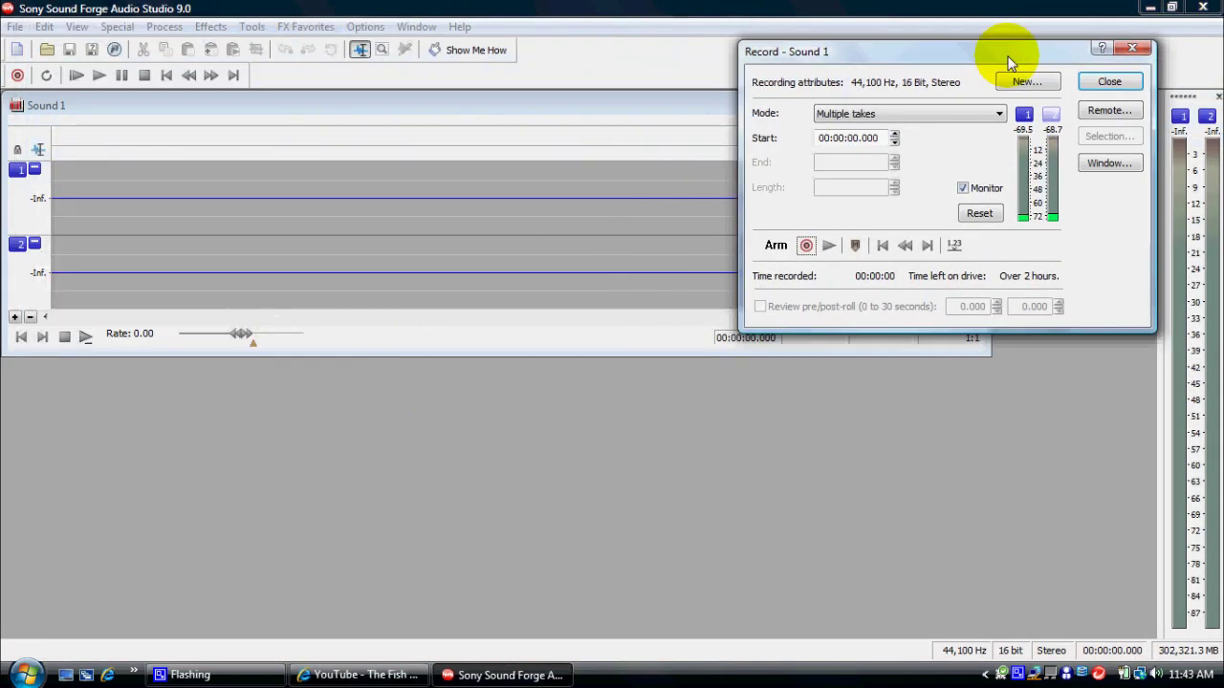
click(387, 674)
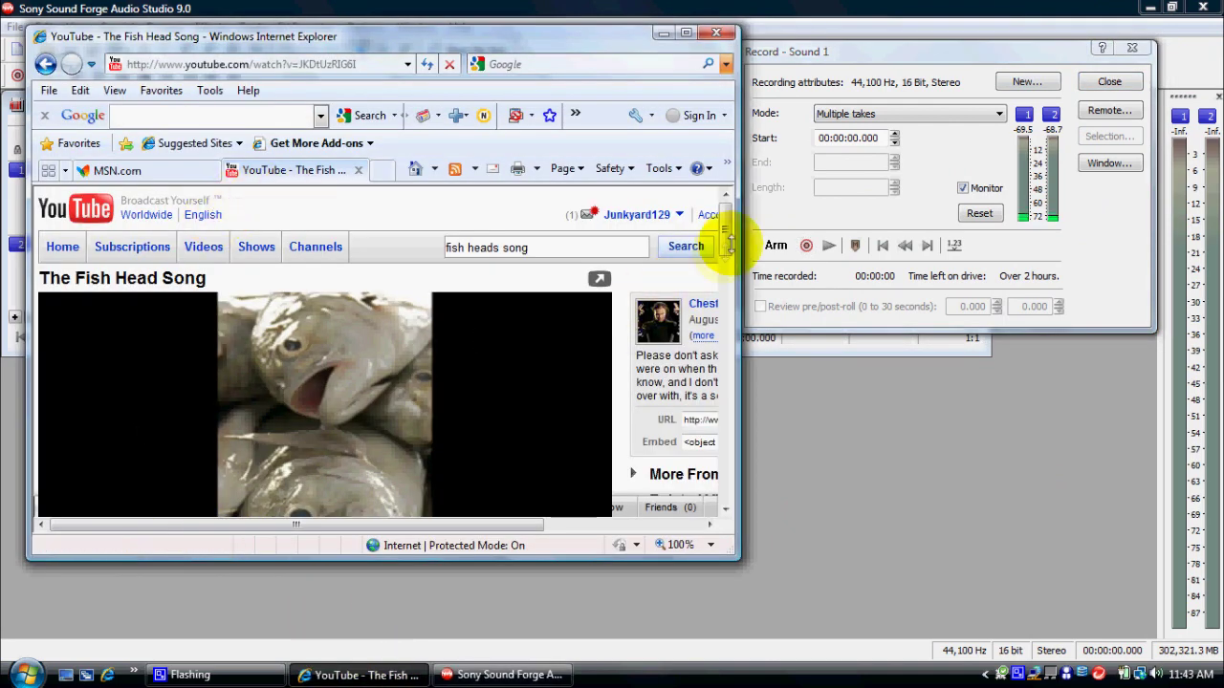
drag(724, 218, 727, 244)
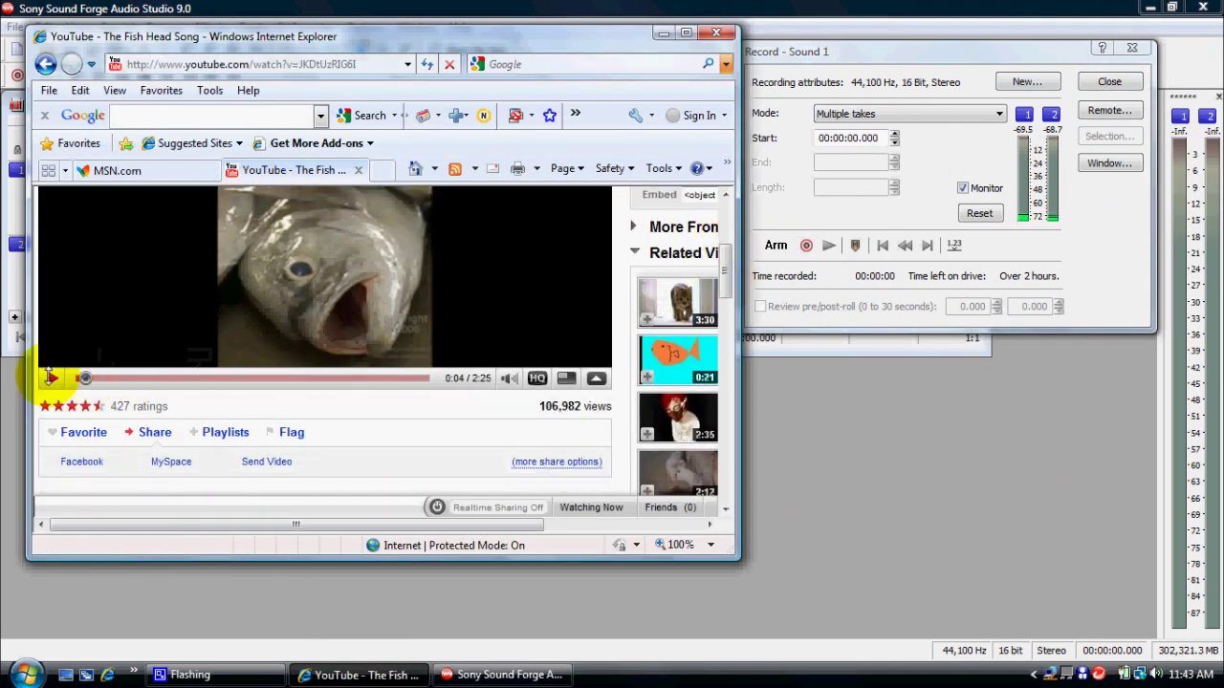
click(808, 246)
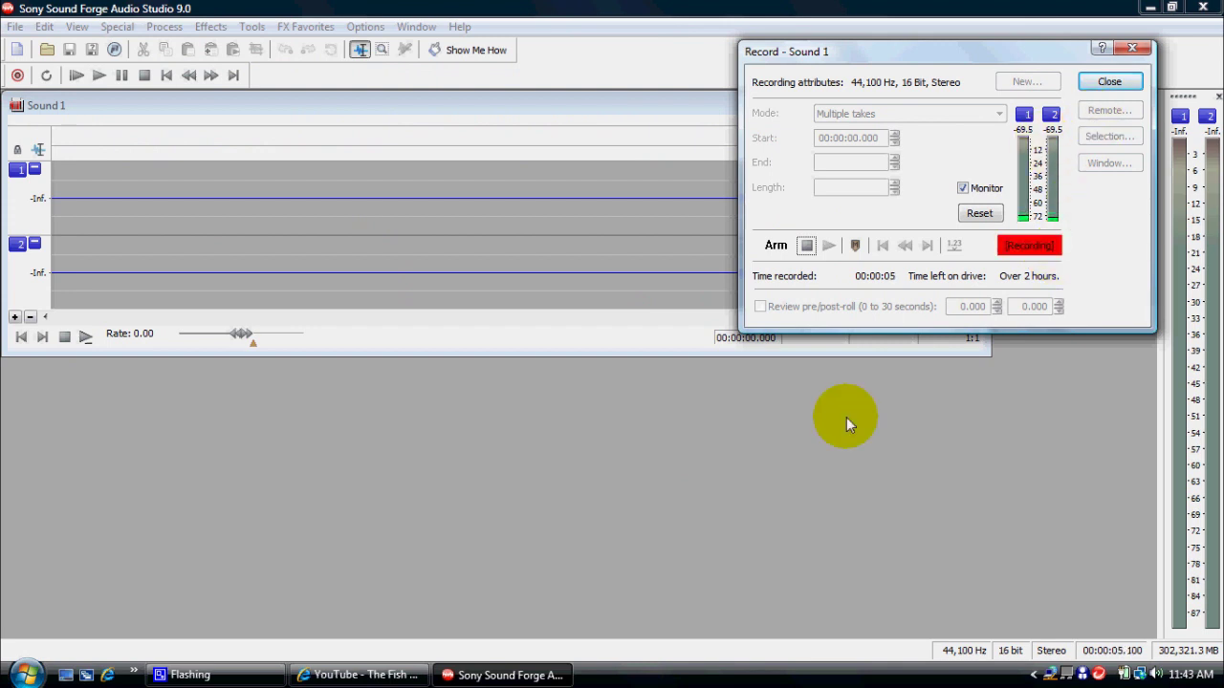
Play The Fish Head Song at lowered volume, then stop recording after about 30 seconds
click(316, 674)
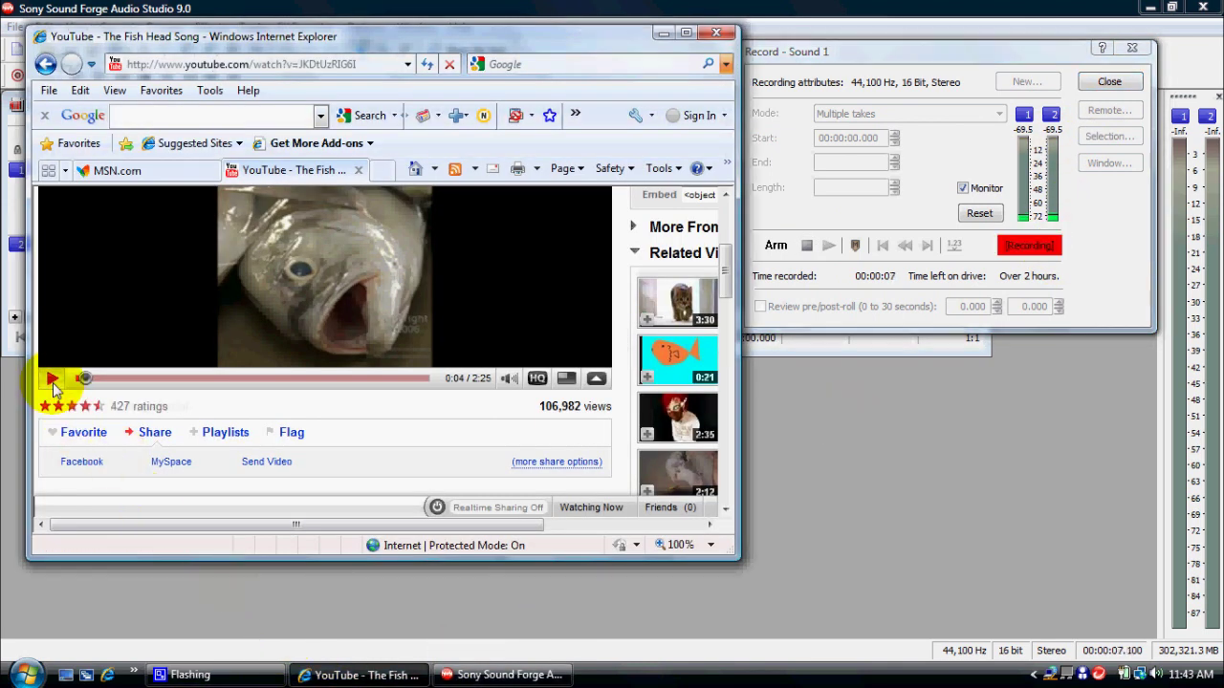
click(51, 379)
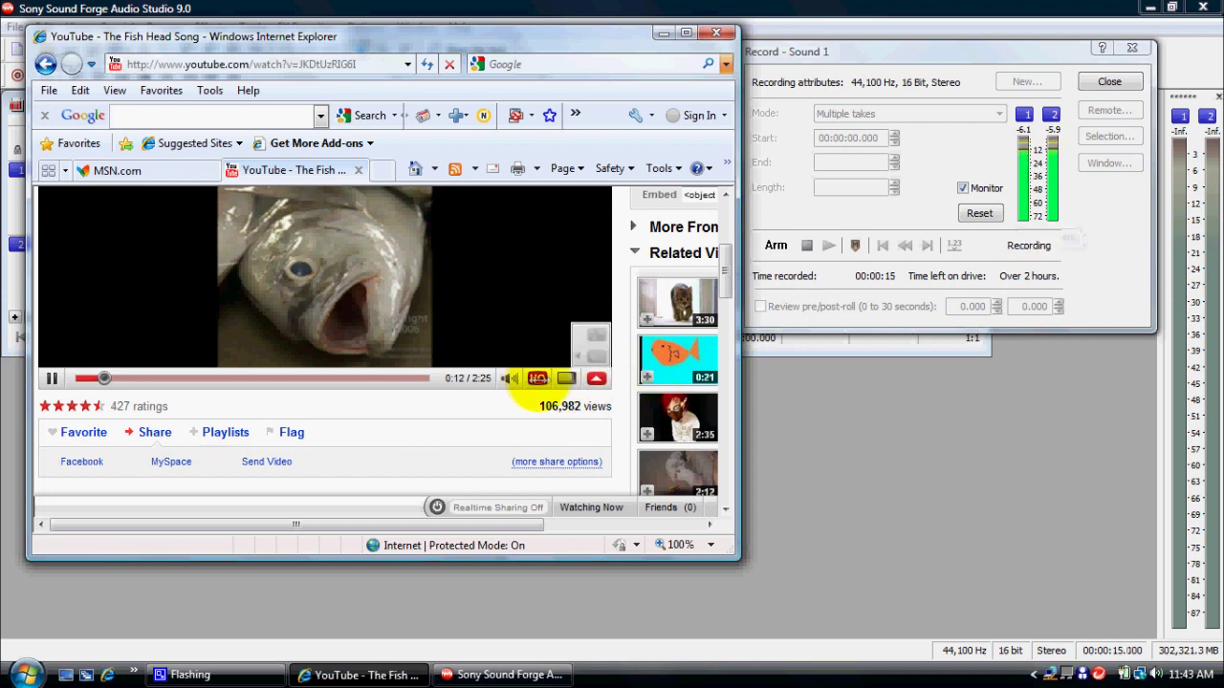
mouse_move(509, 378)
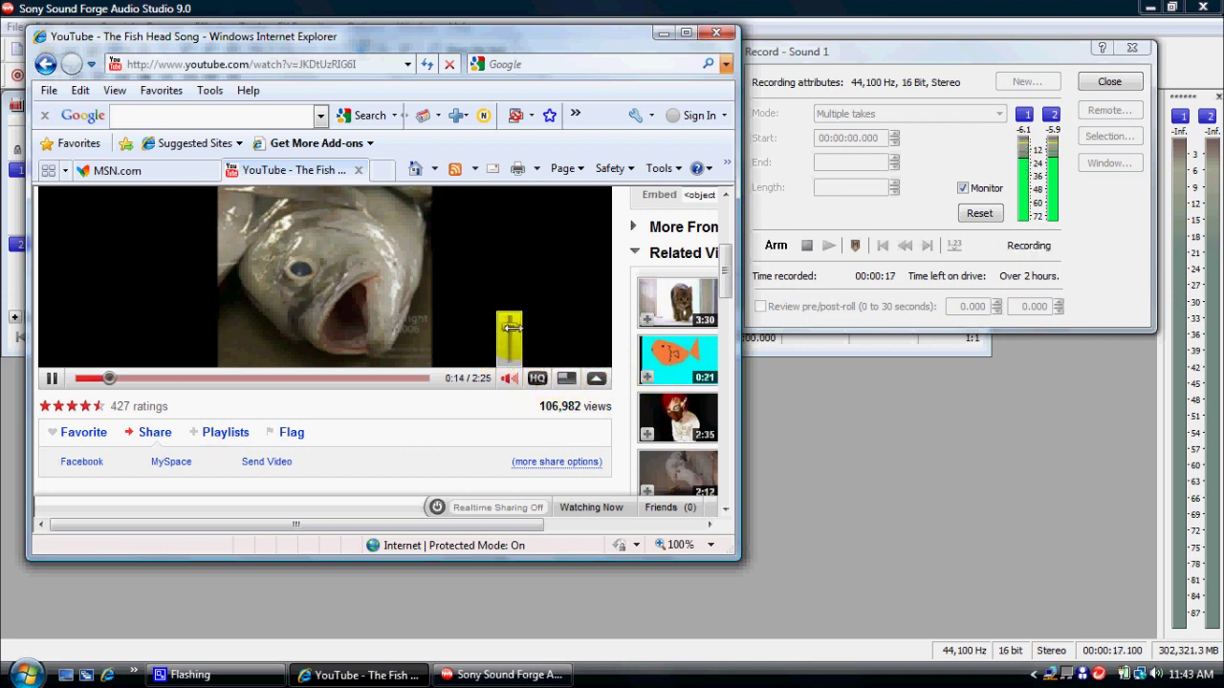
drag(512, 328, 514, 350)
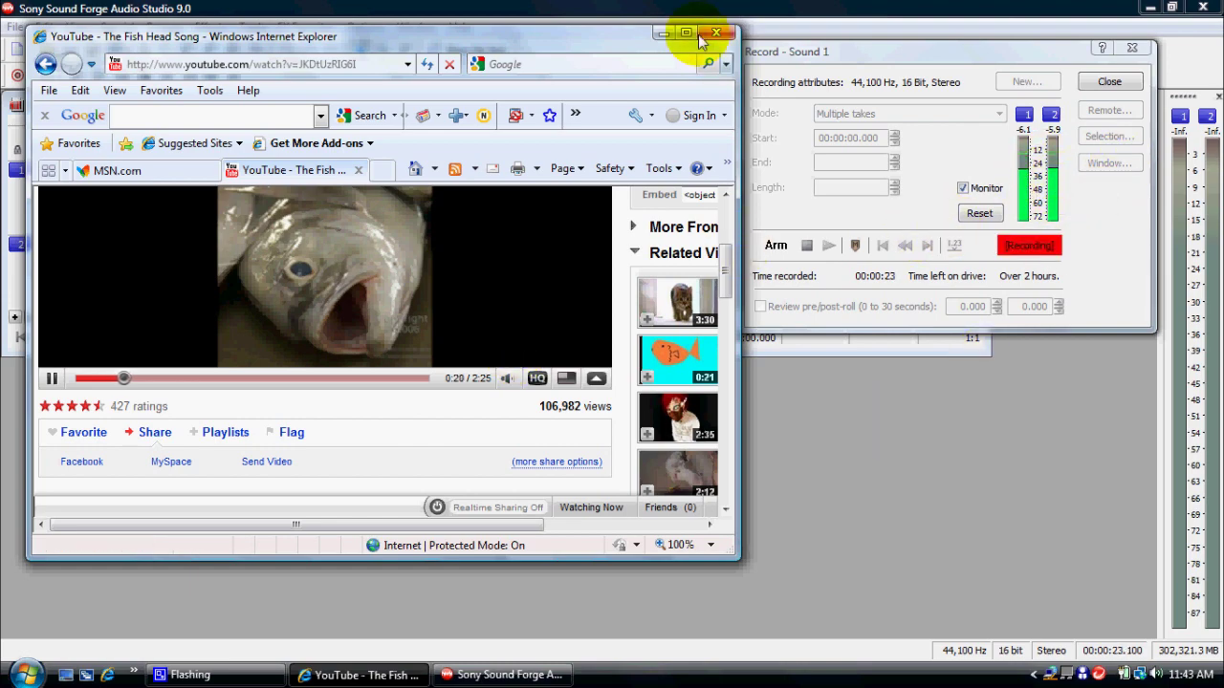
click(663, 32)
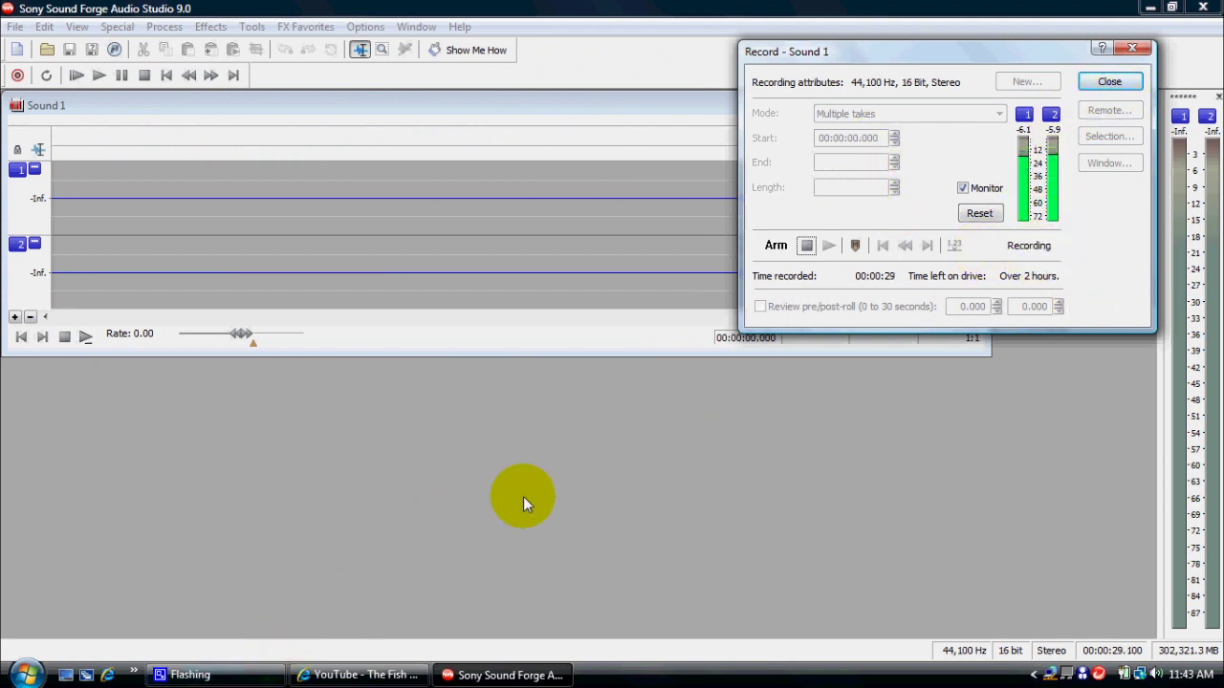
click(806, 245)
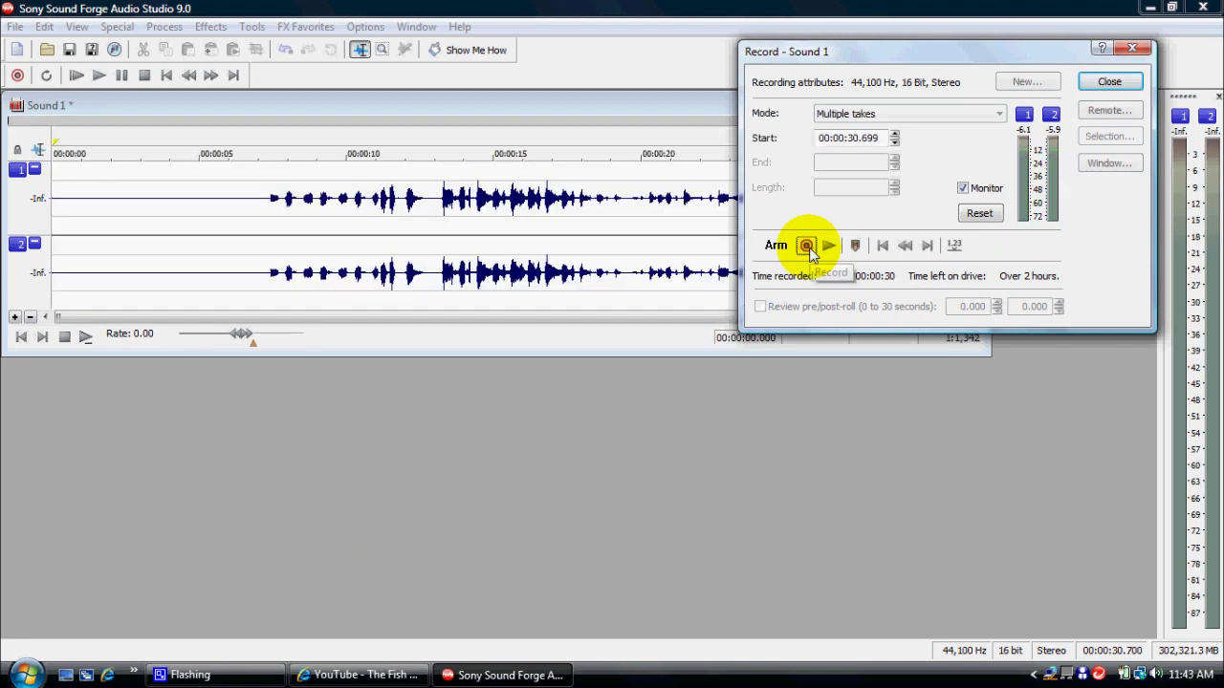
Minimize the YouTube browser window and close the Record dialog
mouse_move(239, 677)
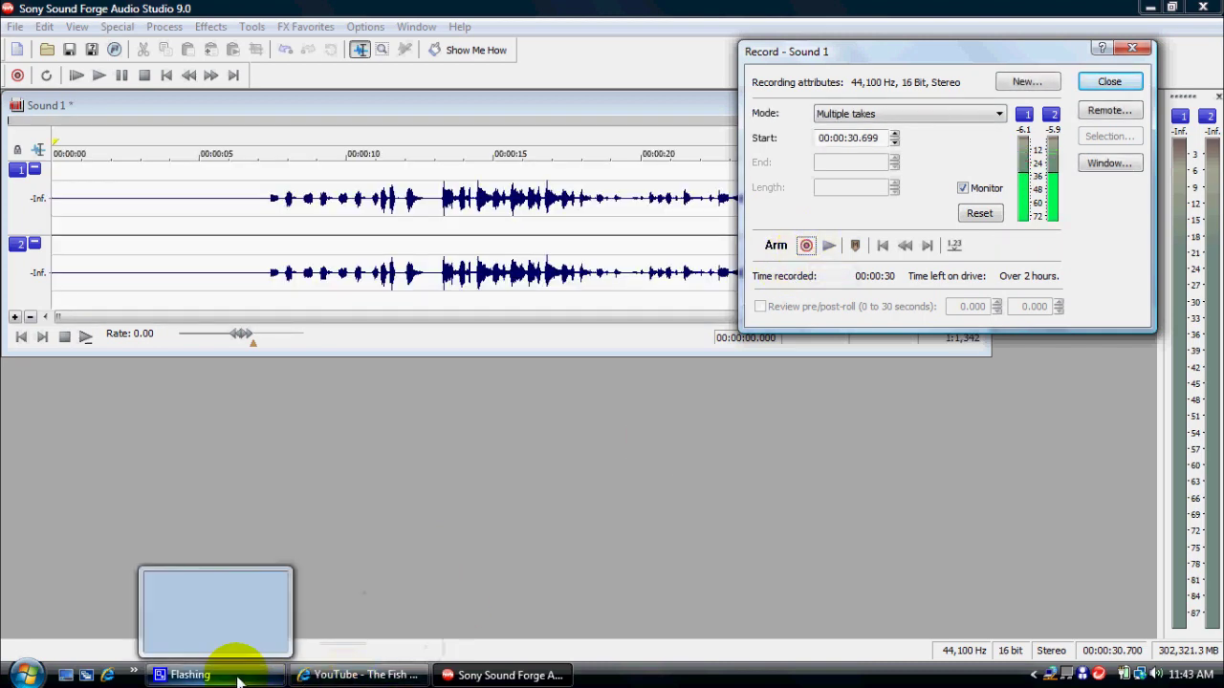
click(358, 675)
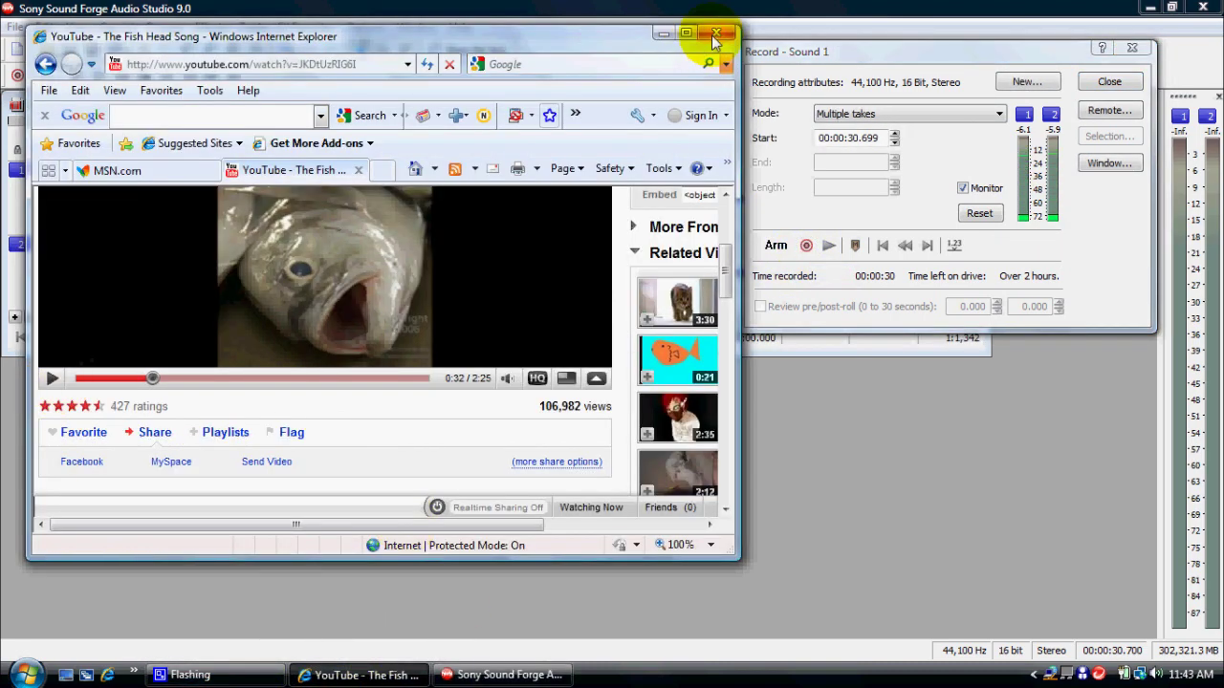
click(662, 33)
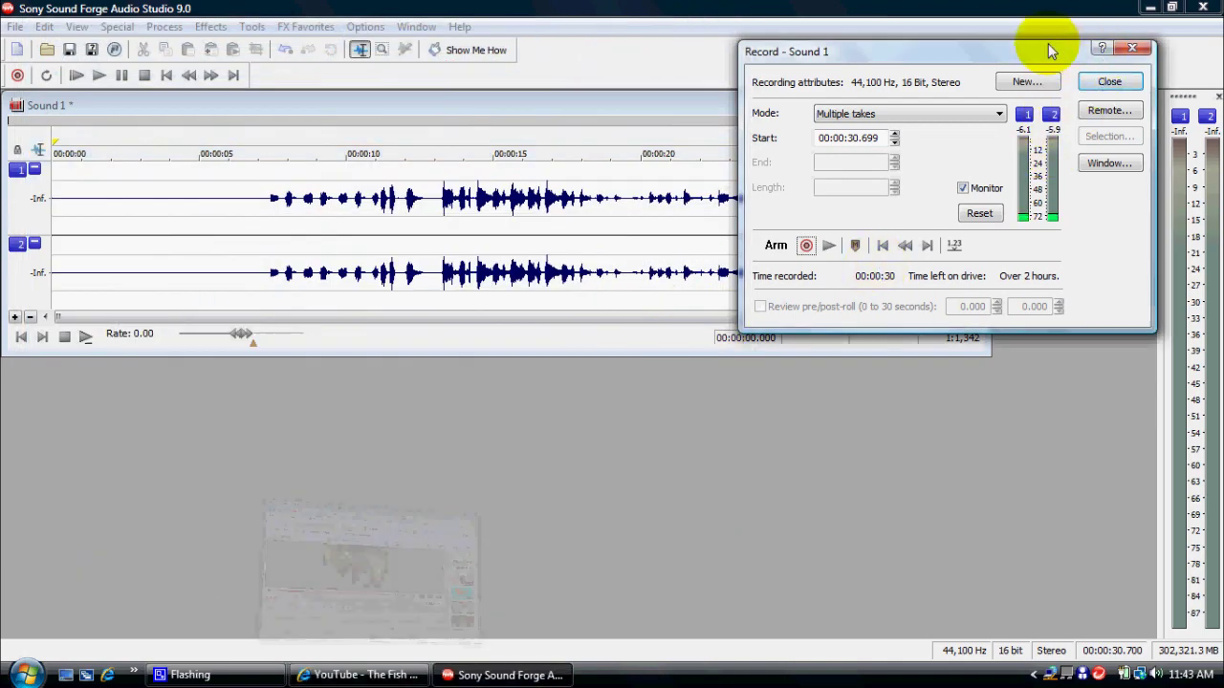
click(1116, 82)
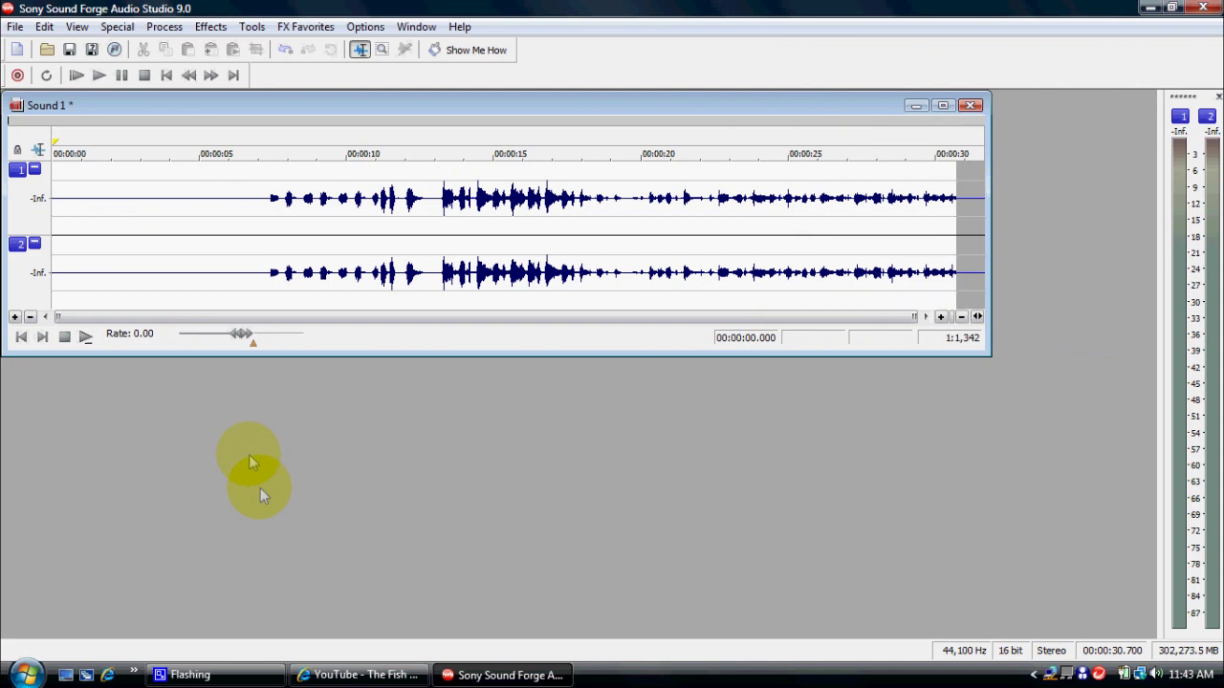
Play back the 30-second recording, then select the first 6.786 seconds of silence on channel 1
click(85, 339)
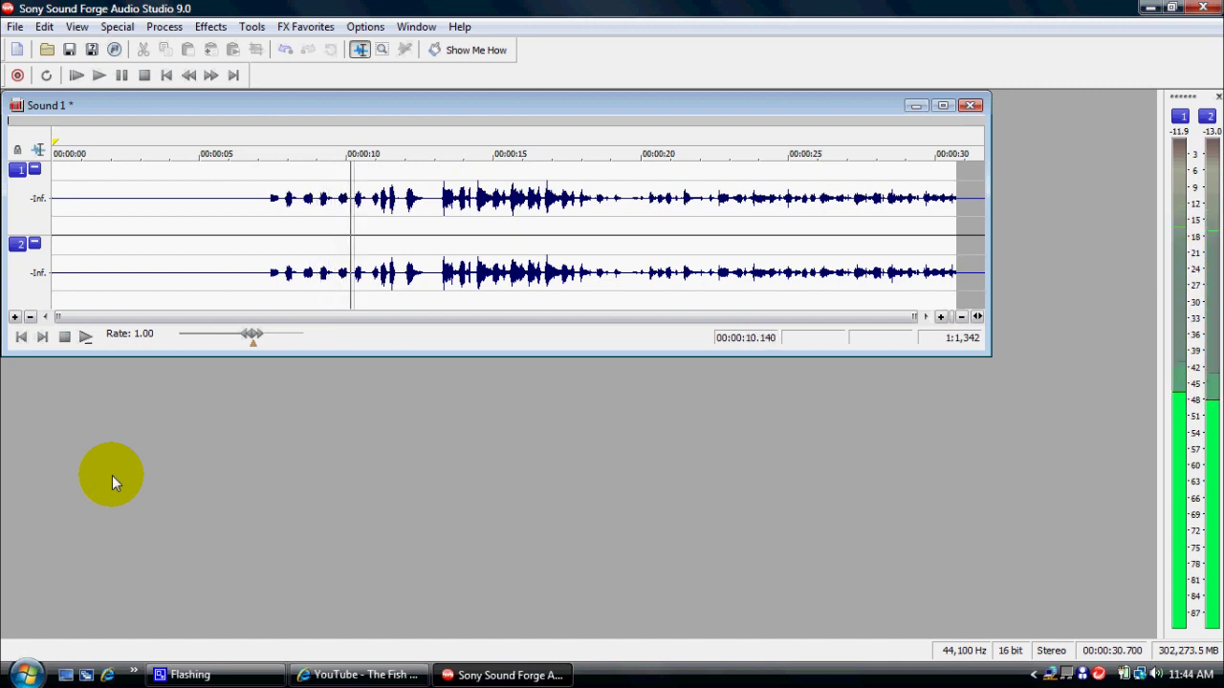
click(64, 336)
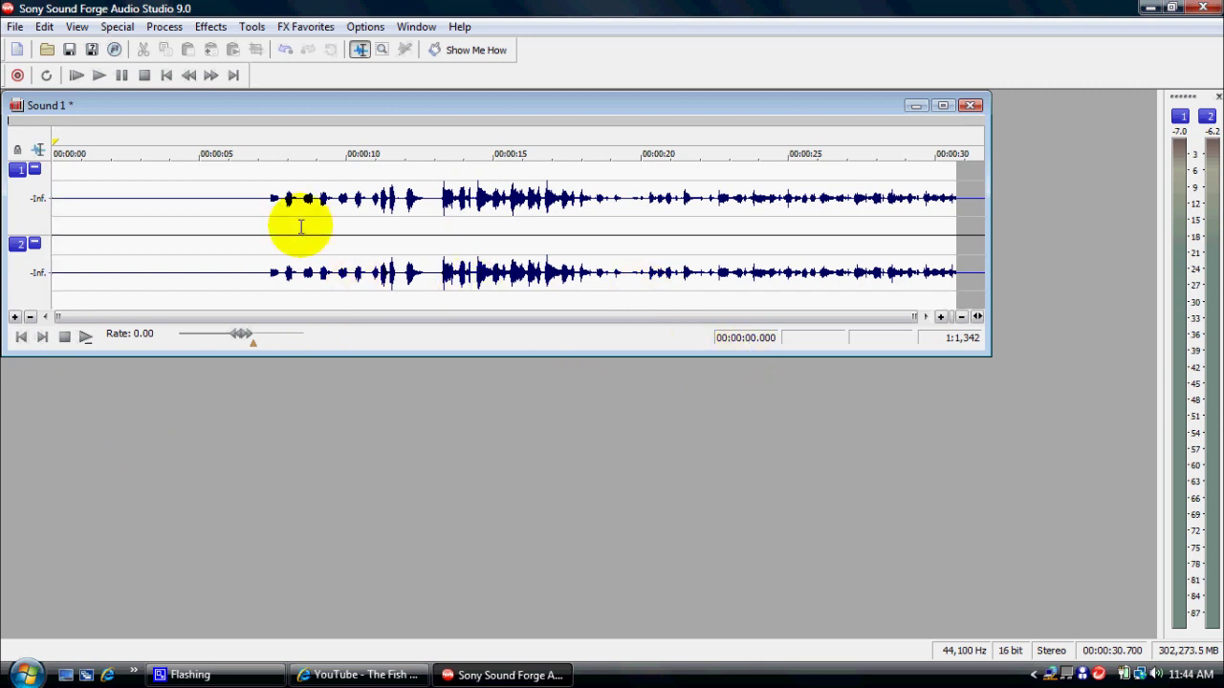
drag(254, 182, 9, 186)
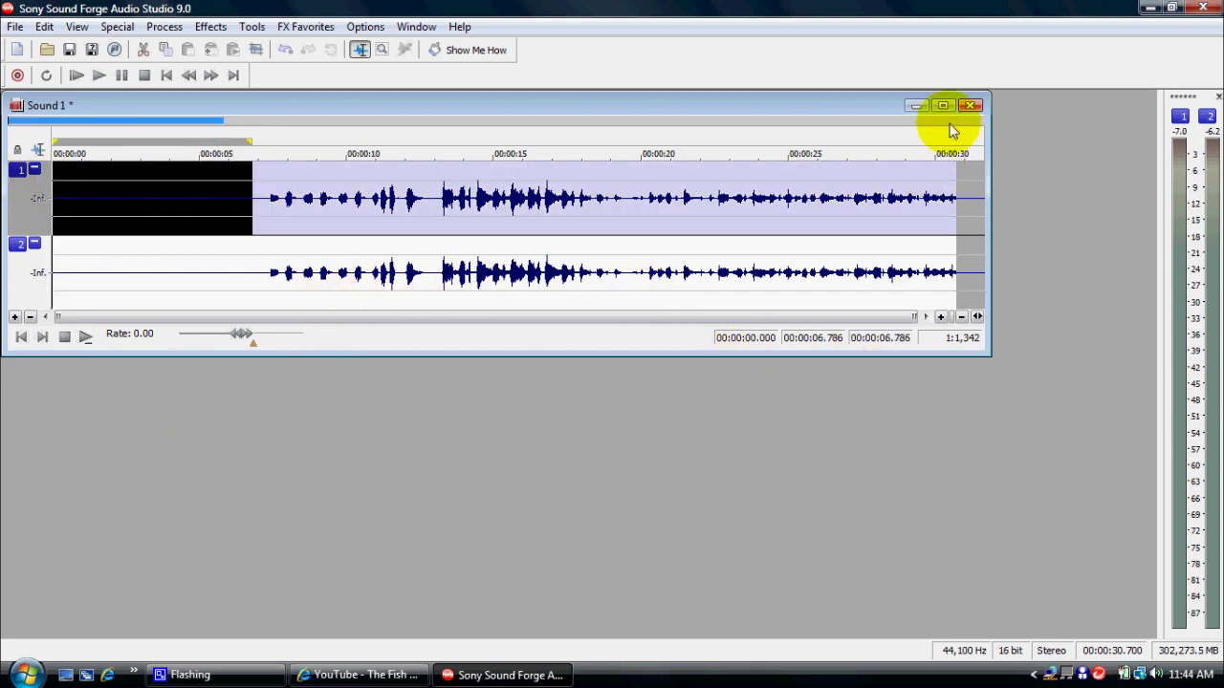